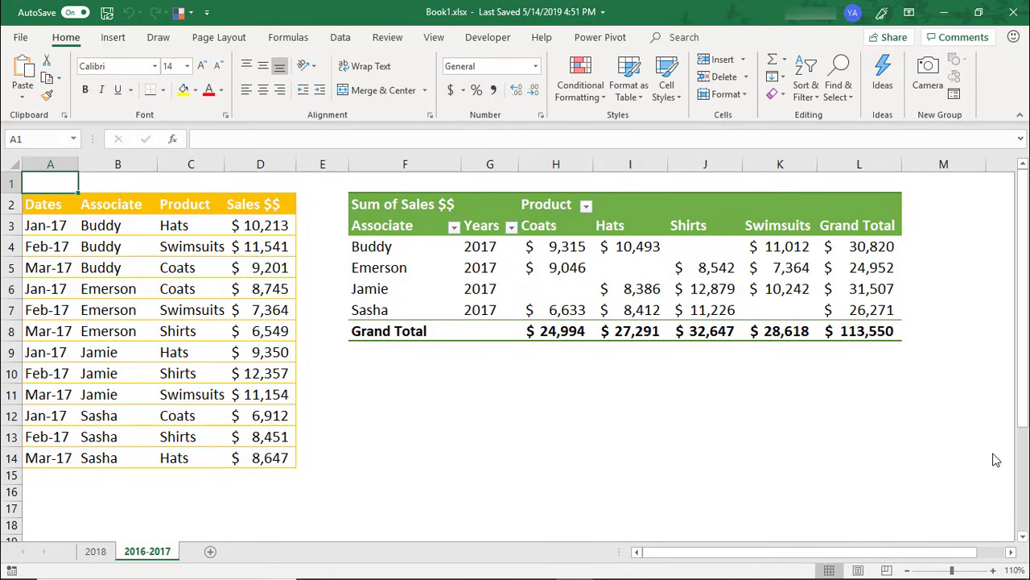
# Step: Refresh the PivotTable so the Grand Total reads $110,484, with all associates under 2017
pyautogui.click(404, 246)
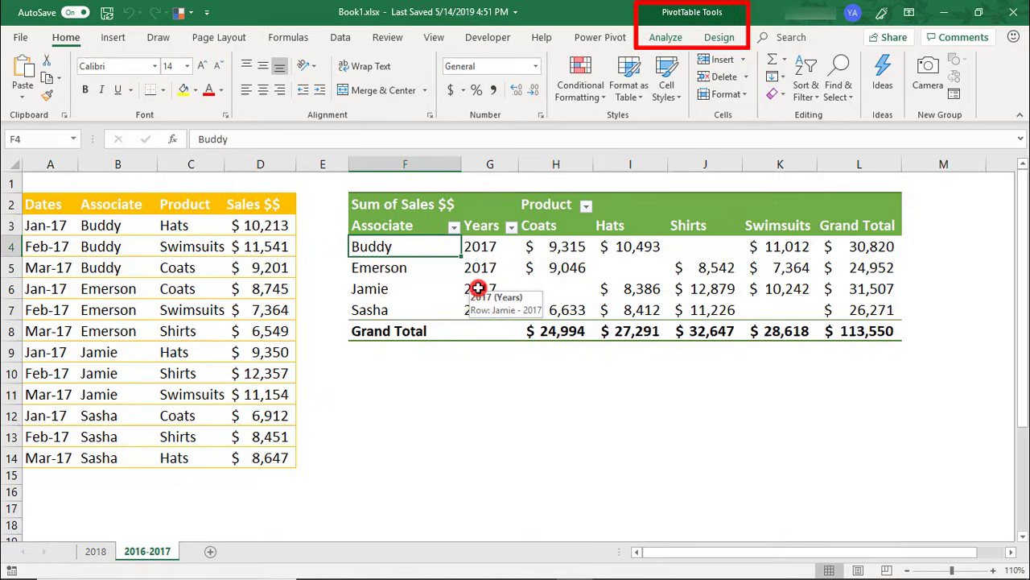
pyautogui.click(716, 19)
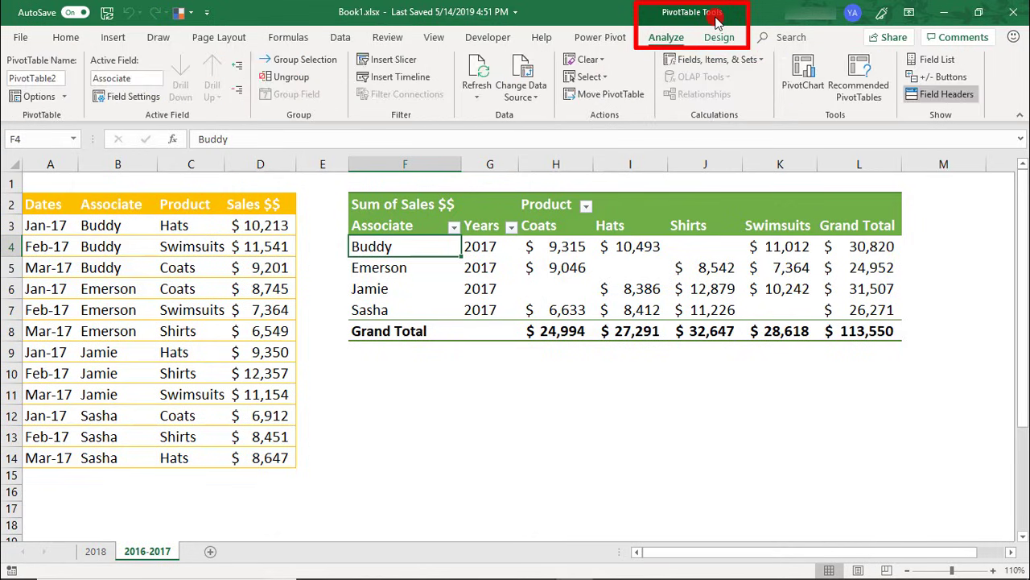
pyautogui.click(476, 74)
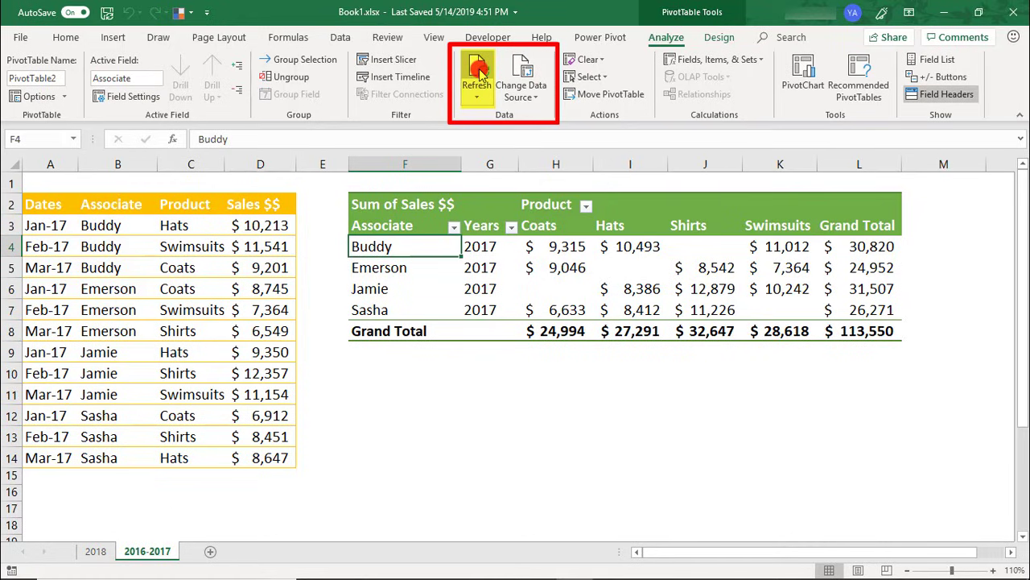
pyautogui.click(476, 95)
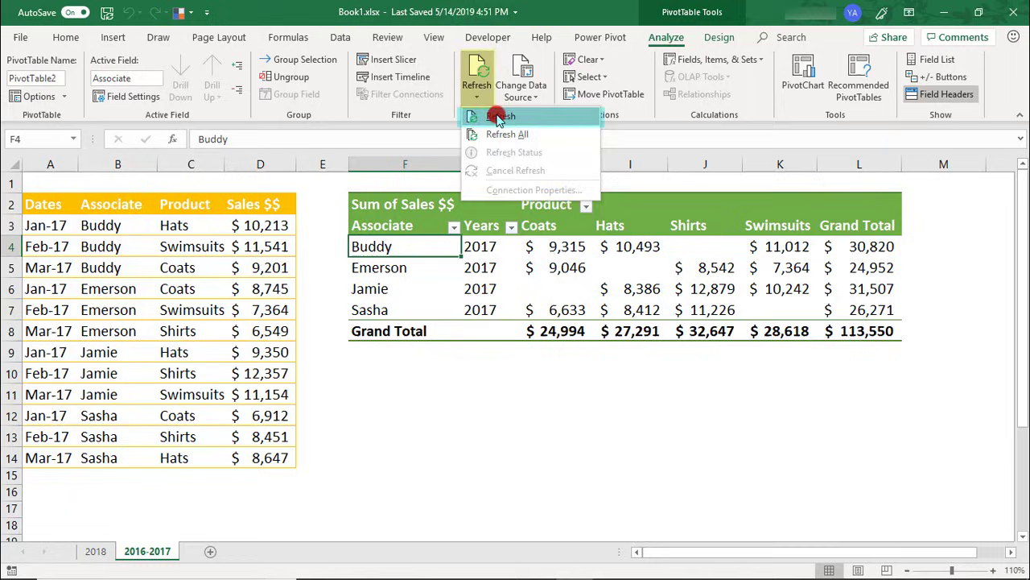
pyautogui.click(499, 115)
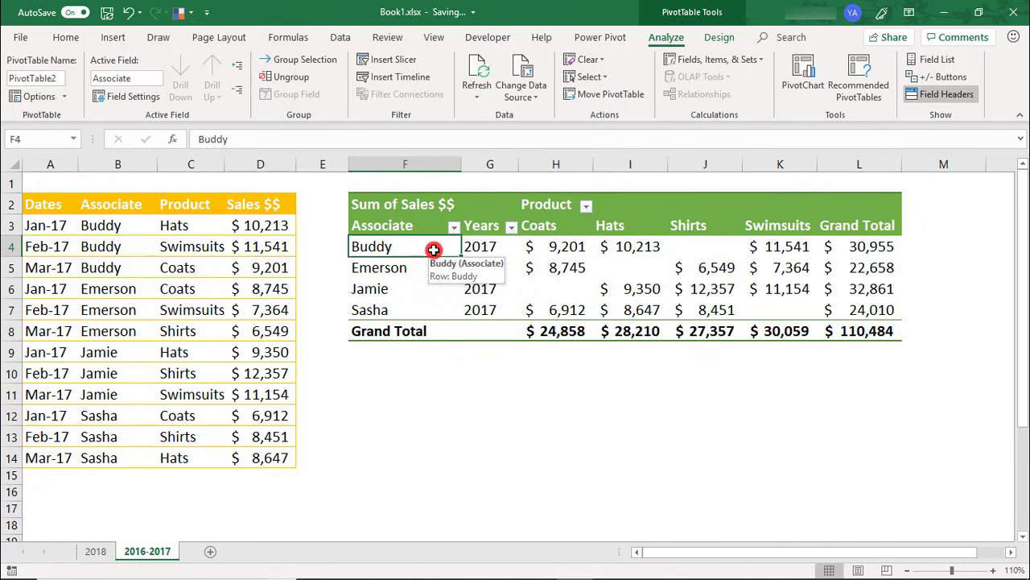
pyautogui.rightClick(433, 250)
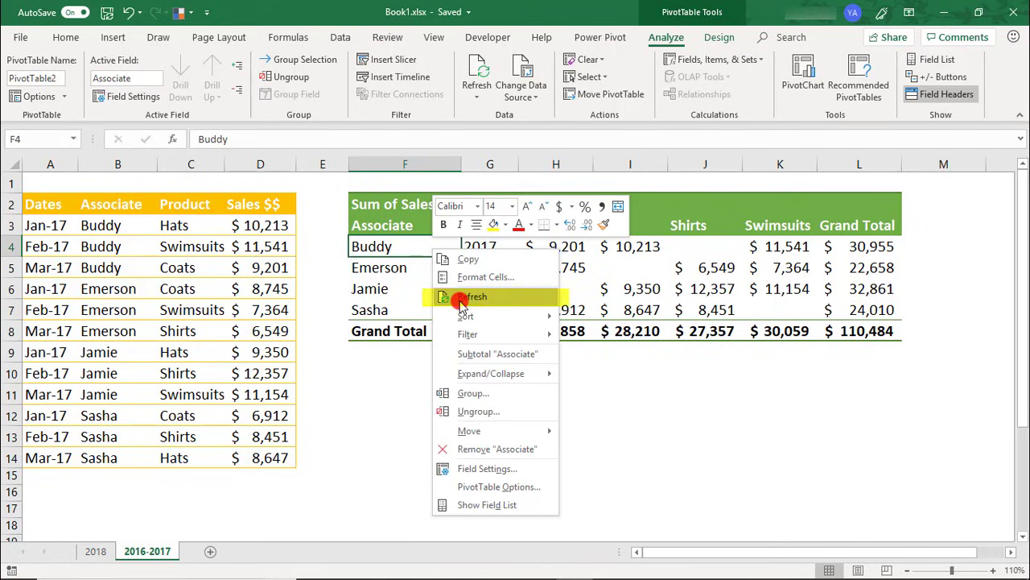
pyautogui.click(462, 300)
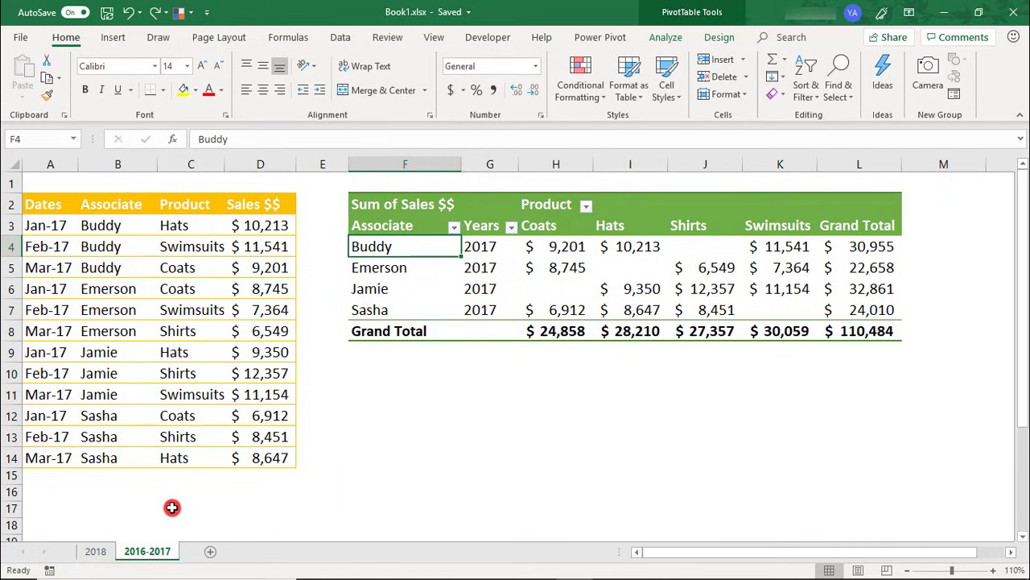
# Step: Replace the PivotTable's source with the 2018 sheet's $A$2:$D$14 range, giving a $113,550 total
pyautogui.click(91, 551)
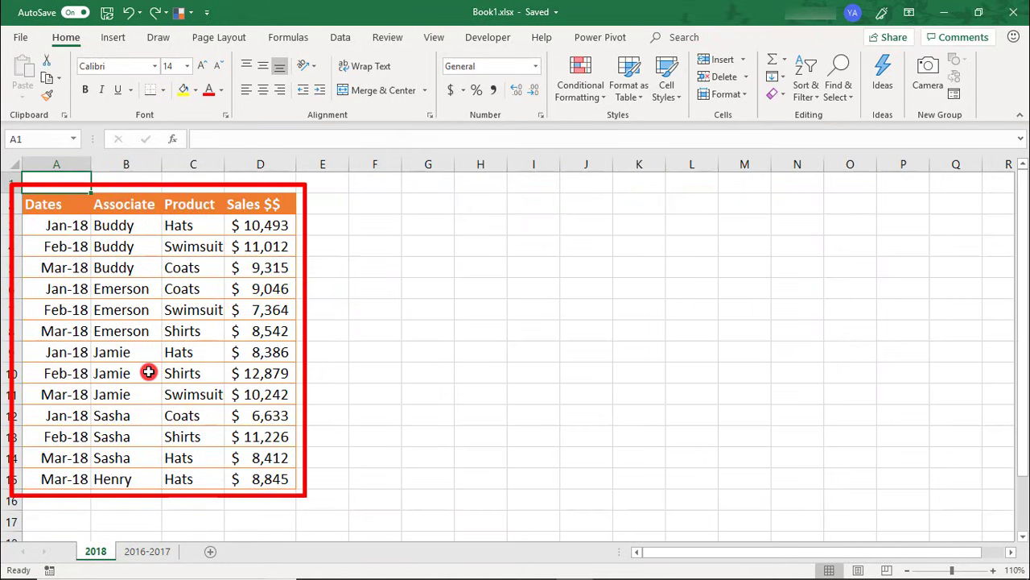
pyautogui.click(154, 552)
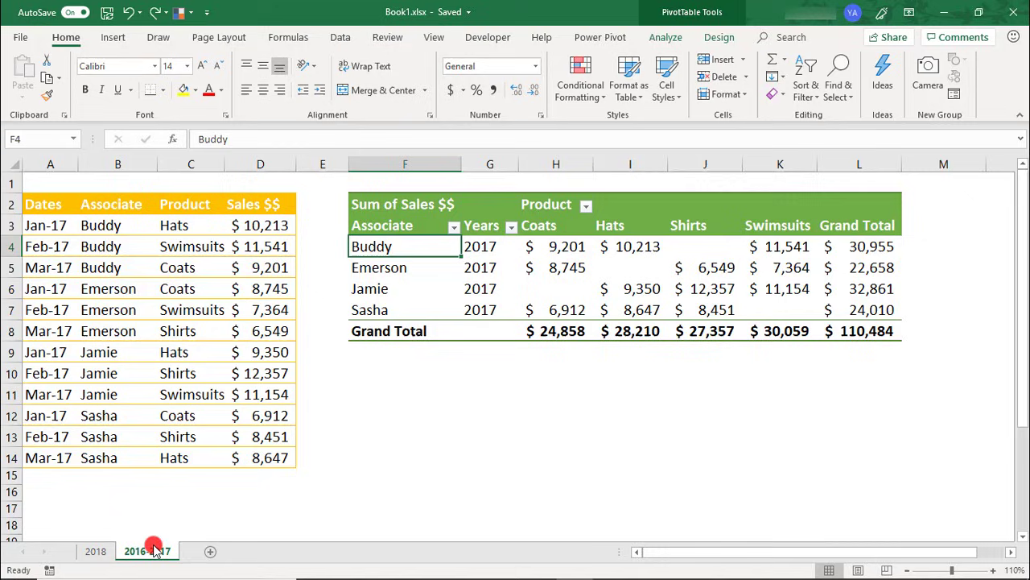
pyautogui.click(656, 37)
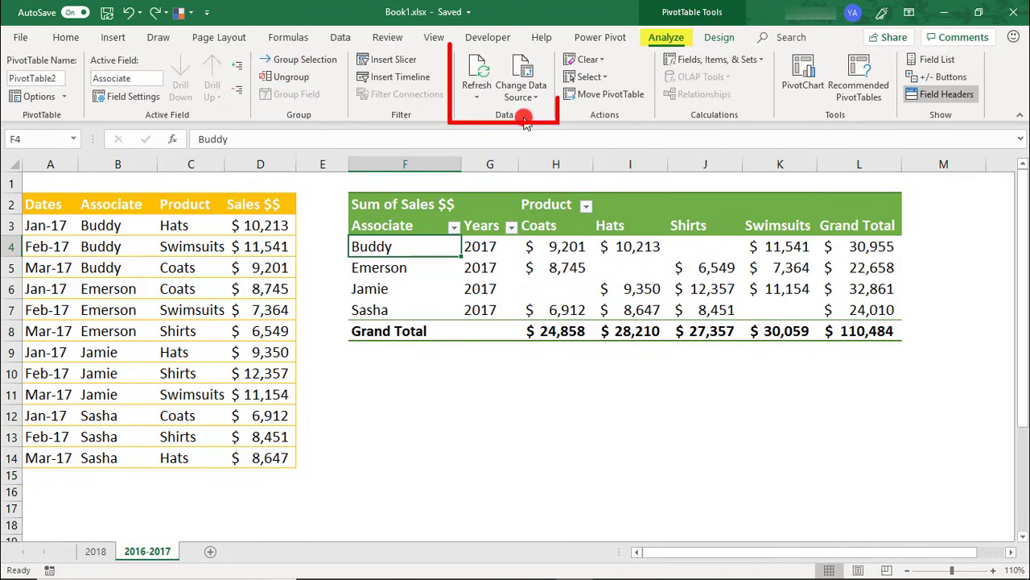
pyautogui.click(541, 96)
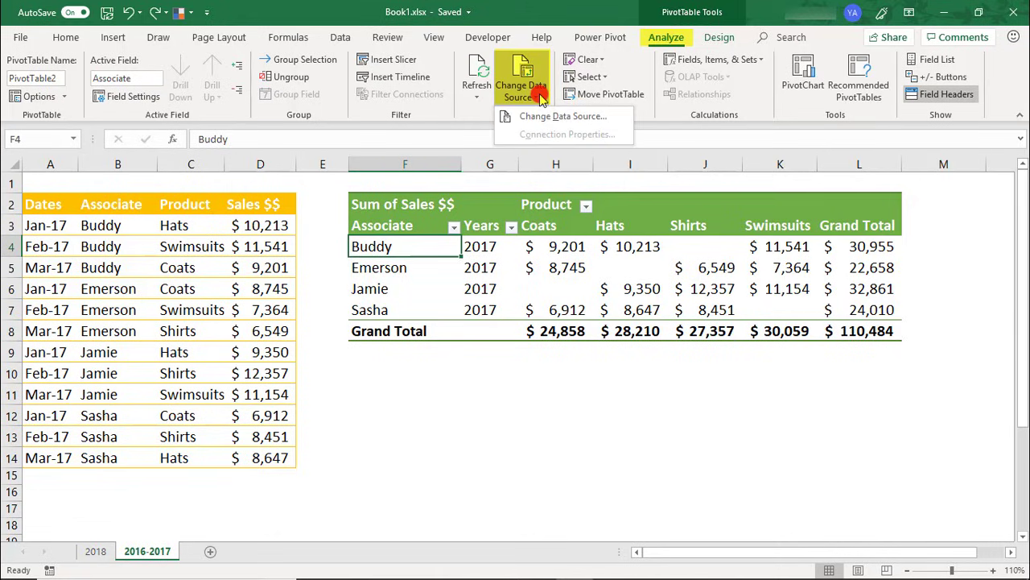
pyautogui.click(541, 115)
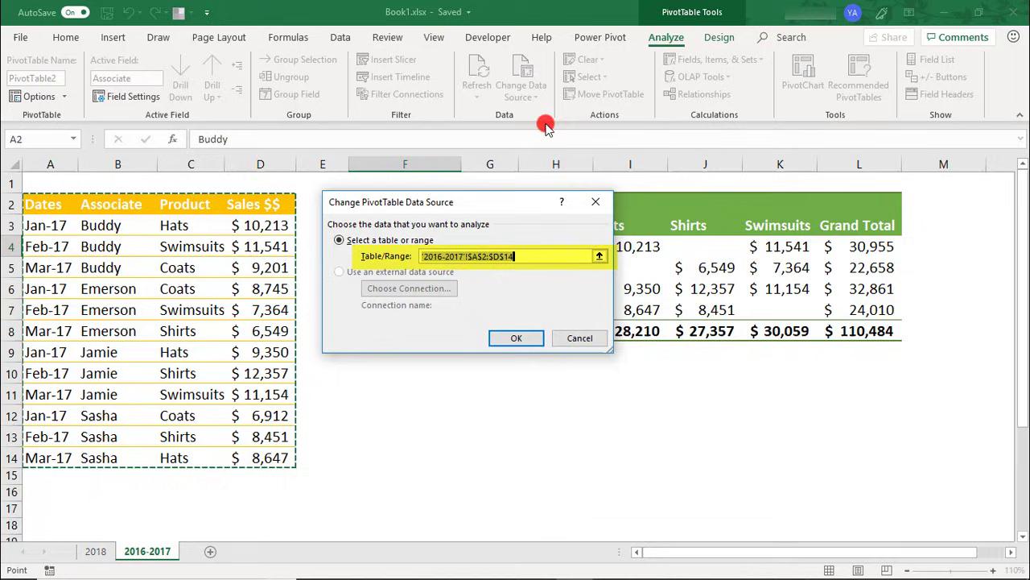
pyautogui.moveTo(558, 258); pyautogui.dragTo(406, 256)
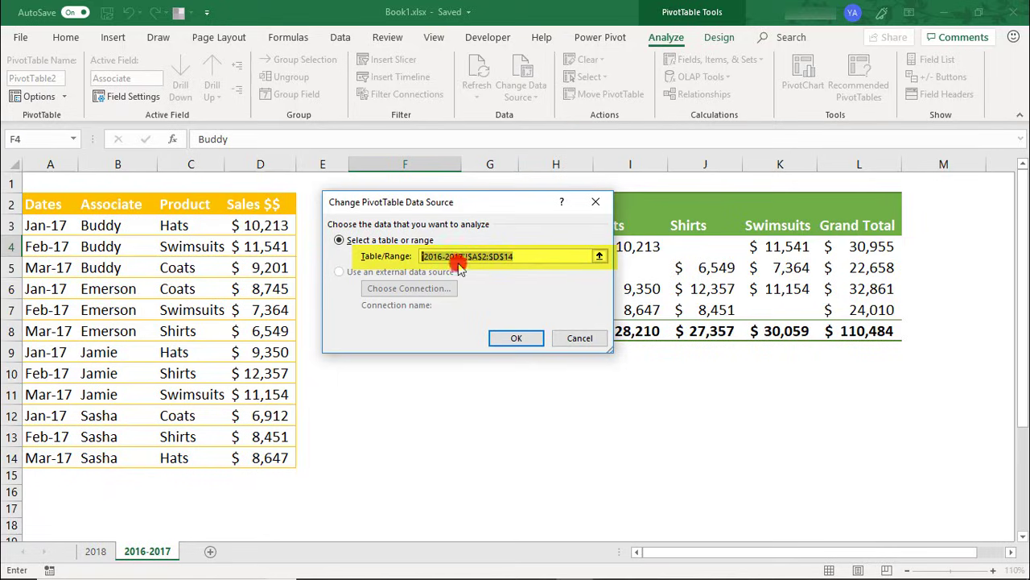
pyautogui.press('Delete')
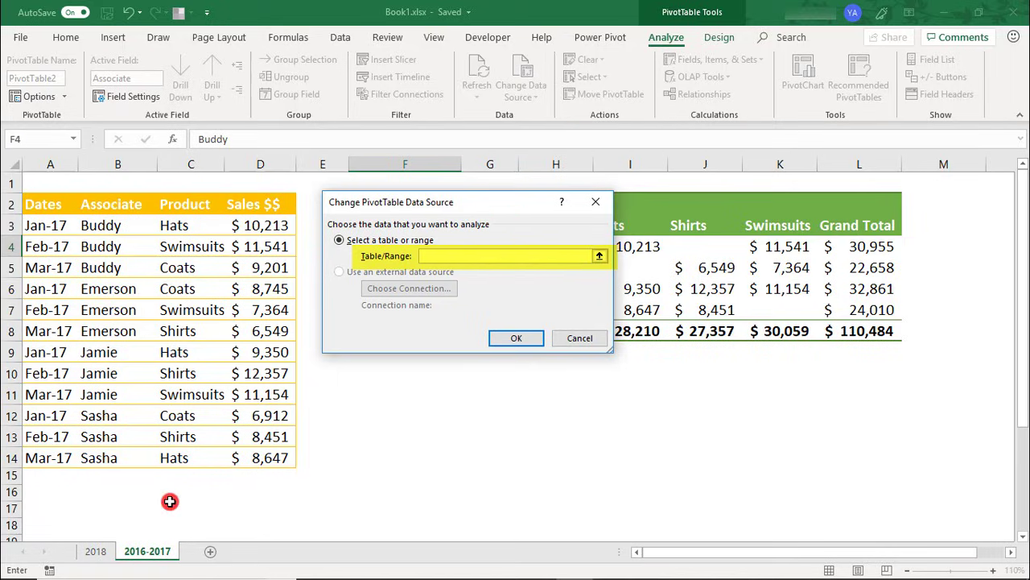
pyautogui.click(94, 550)
pyautogui.moveTo(71, 202); pyautogui.dragTo(262, 457)
pyautogui.click(514, 338)
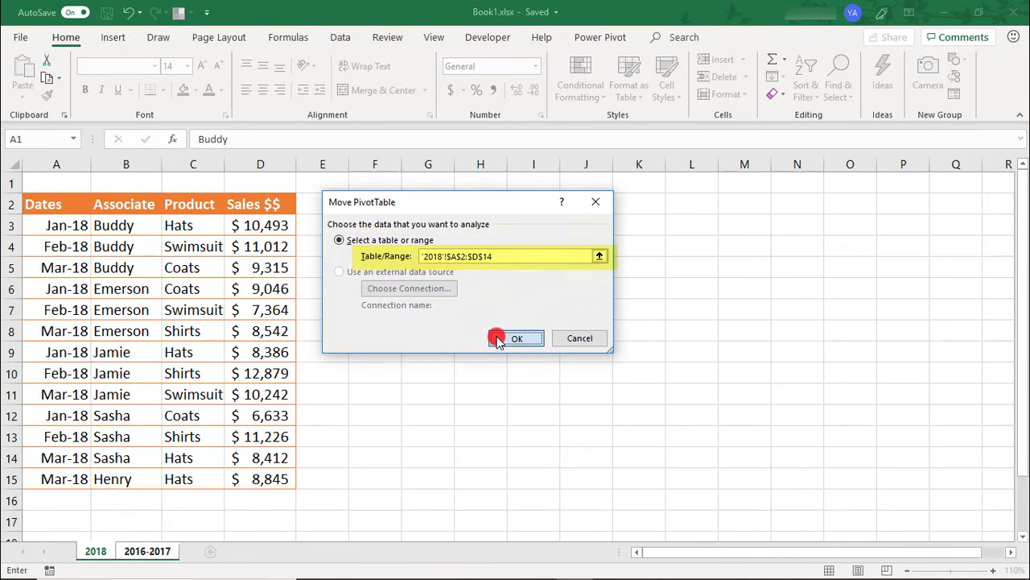
pyautogui.click(611, 95)
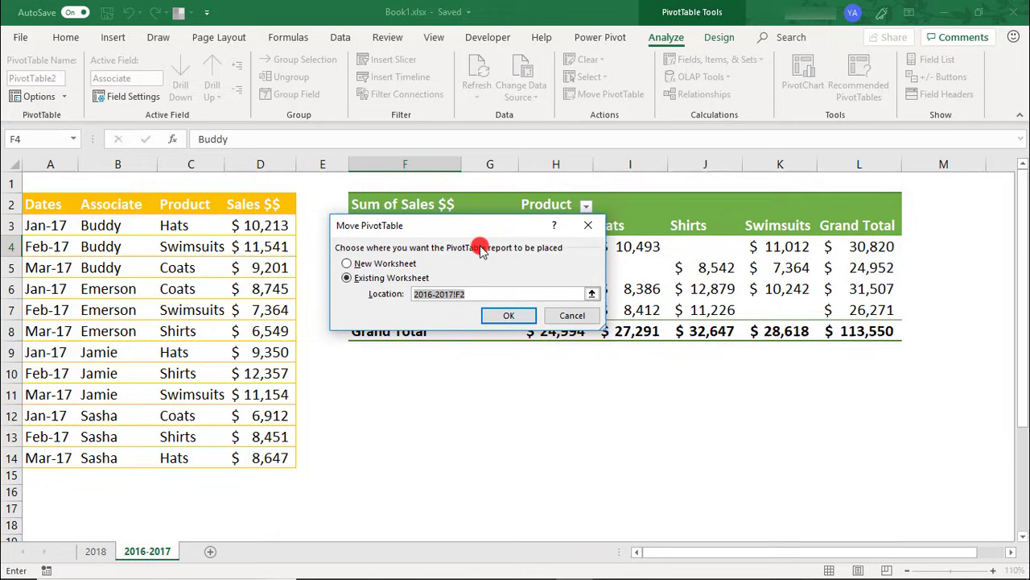
# Step: Move the PivotTable to cell F2 on the 2018 sheet
pyautogui.click(470, 295)
pyautogui.click(94, 550)
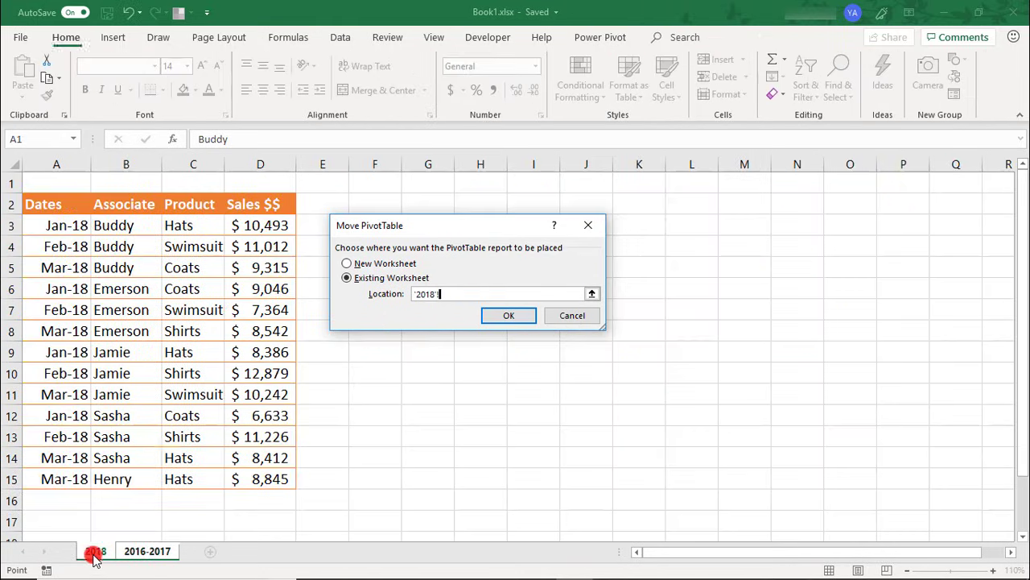
pyautogui.click(357, 206)
pyautogui.click(512, 315)
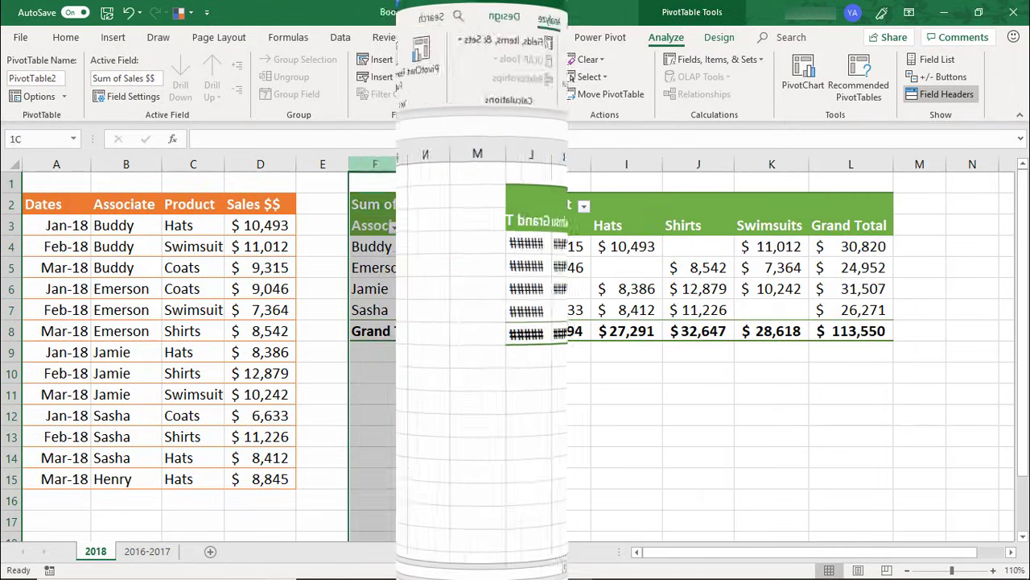
# Step: Extend the pivot's source to A2:D15 to include Henry's $8,845 Hats sale
pyautogui.click(433, 252)
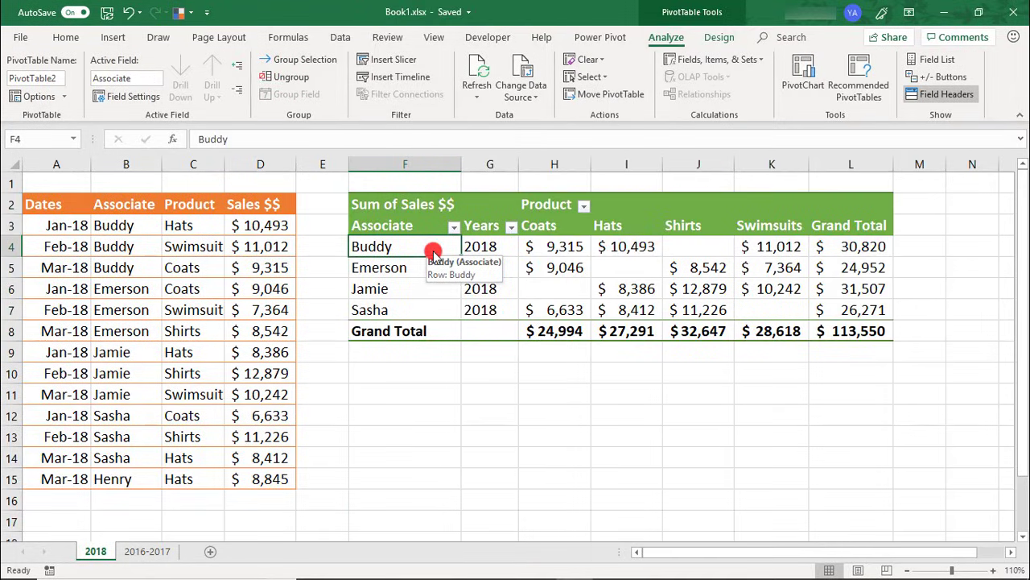
pyautogui.click(538, 107)
pyautogui.click(536, 114)
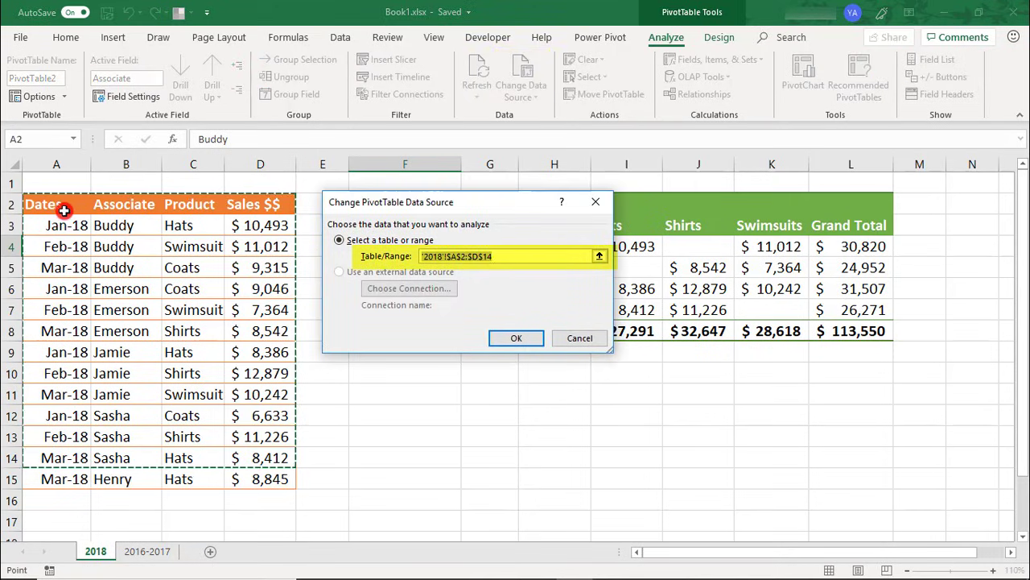
pyautogui.moveTo(66, 204); pyautogui.dragTo(263, 482)
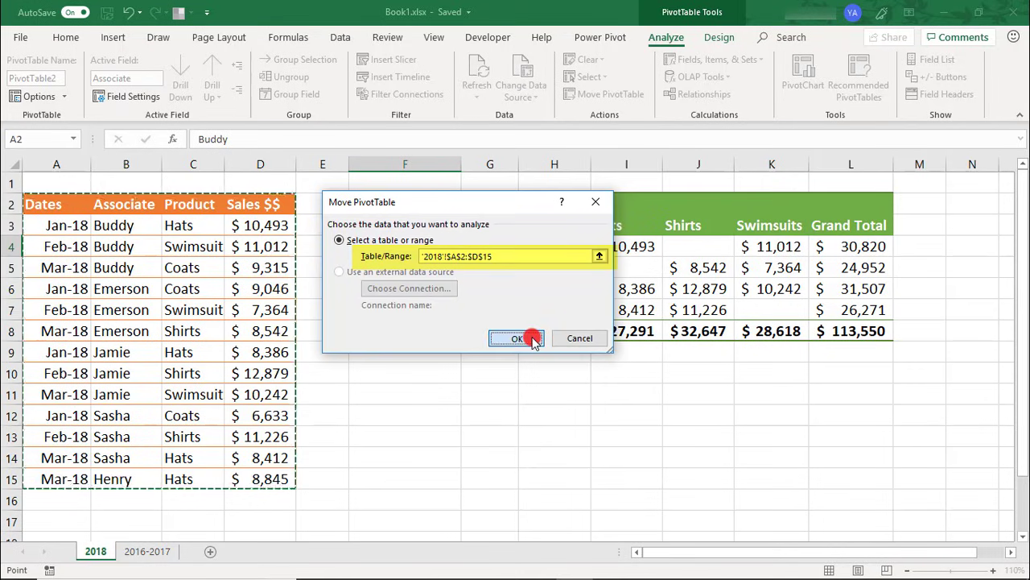
pyautogui.click(534, 338)
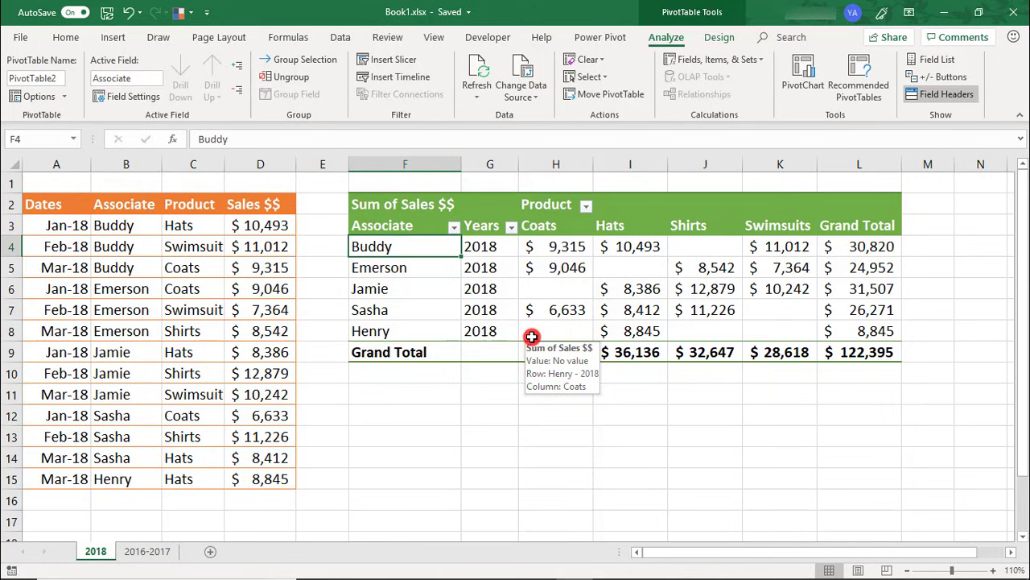
# Step: Format the 2018 sales data A2:D15 as banded Table1 with headers
pyautogui.hotkey('alt', 'h')
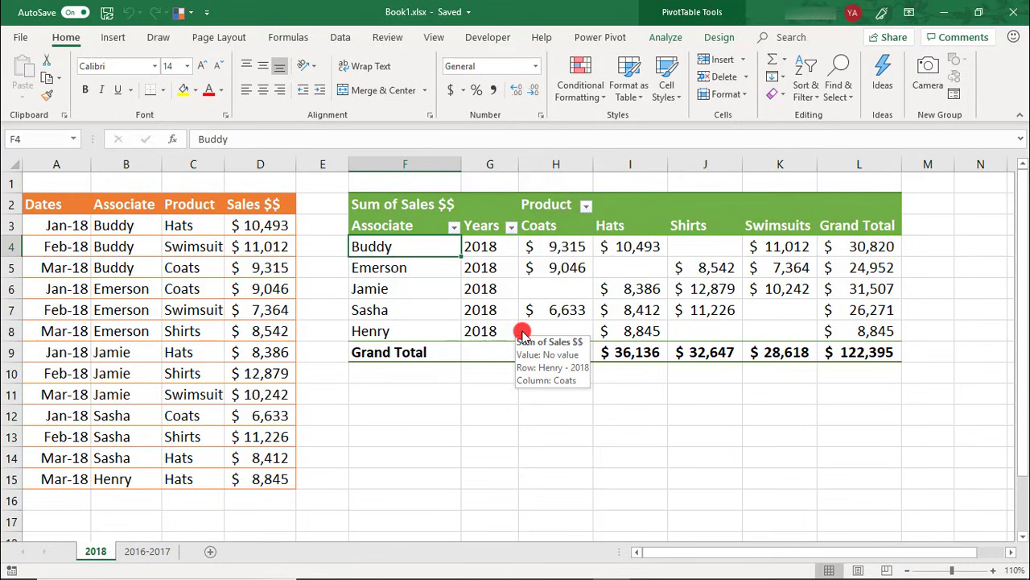
pyautogui.click(57, 229)
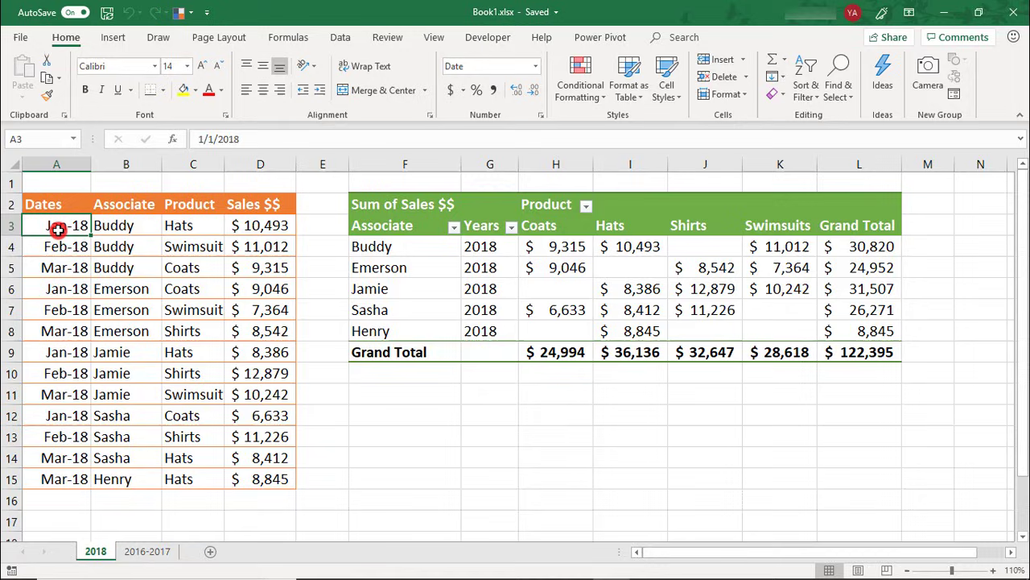
pyautogui.hotkey('ctrl', 't')
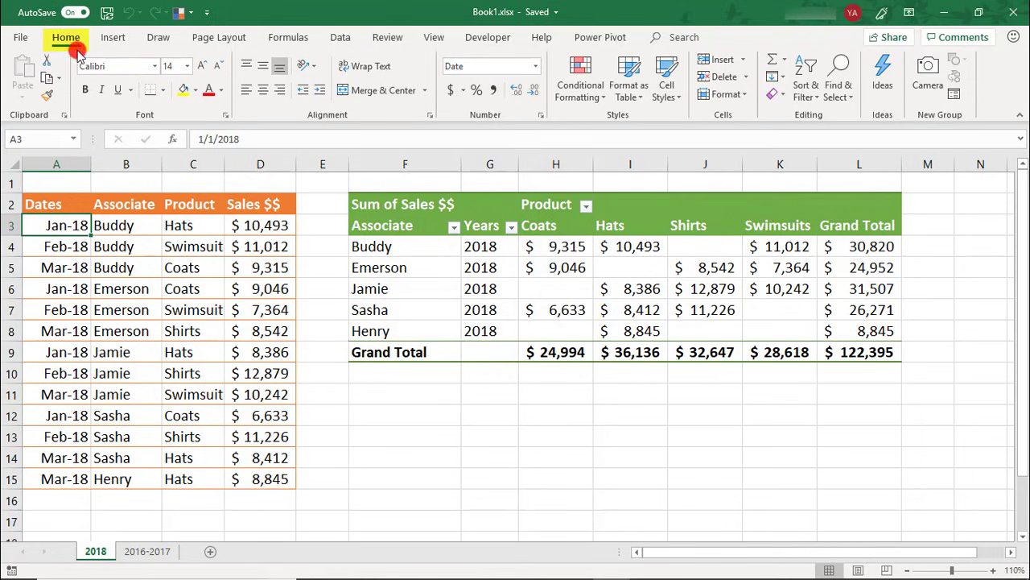
pyautogui.click(633, 89)
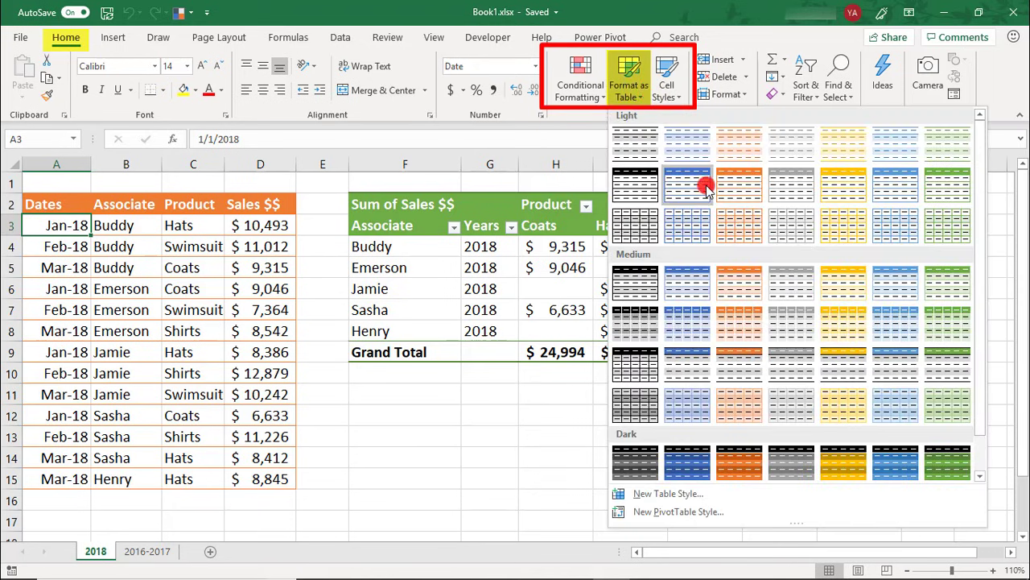
pyautogui.click(749, 292)
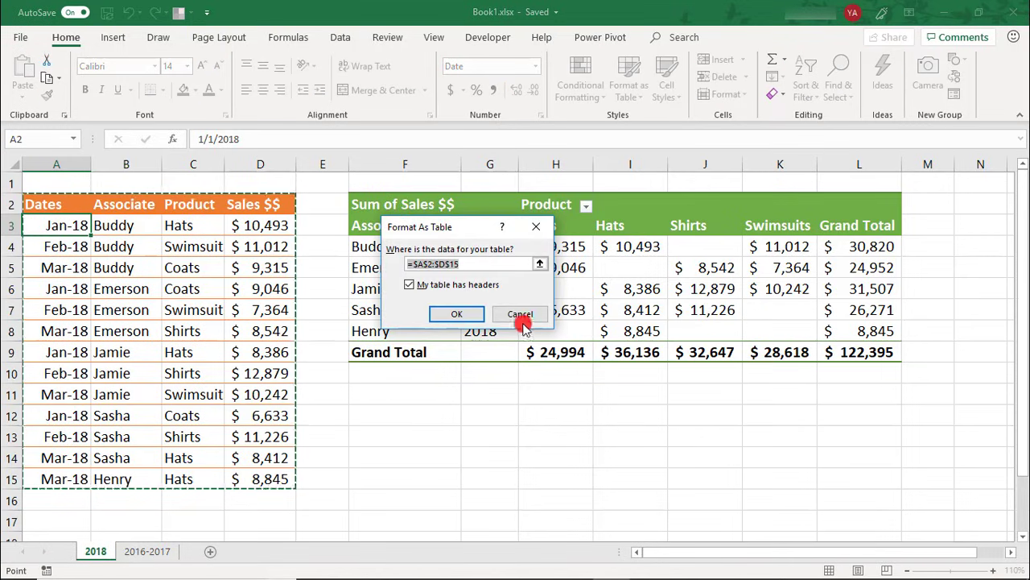
pyautogui.click(471, 314)
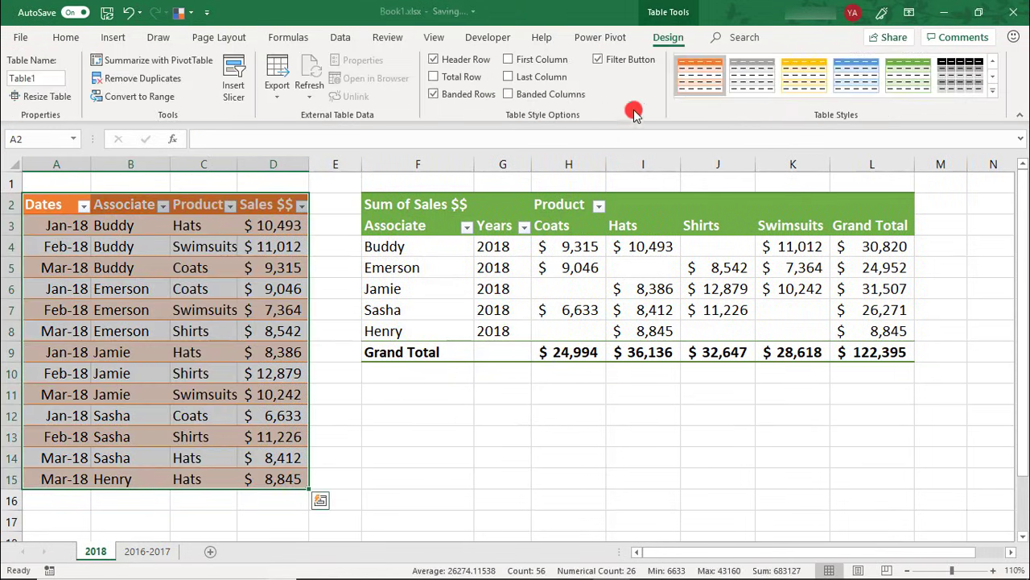
pyautogui.click(65, 221)
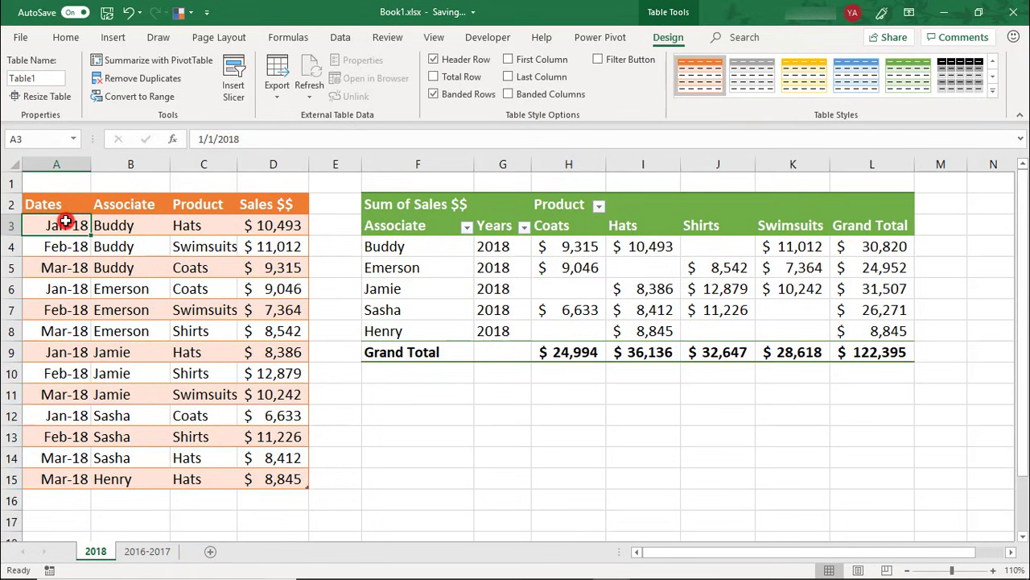
pyautogui.click(73, 139)
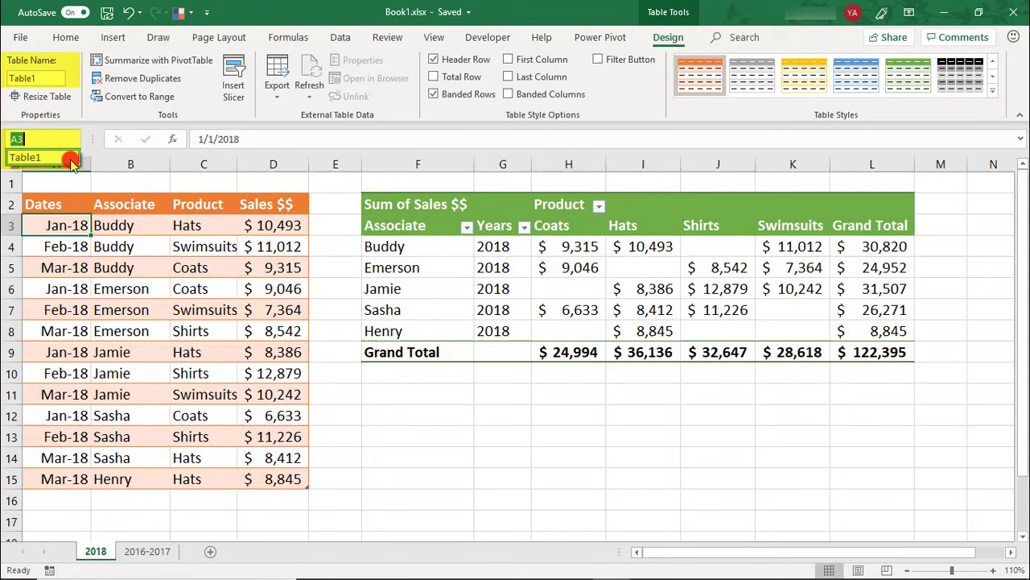
pyautogui.click(71, 161)
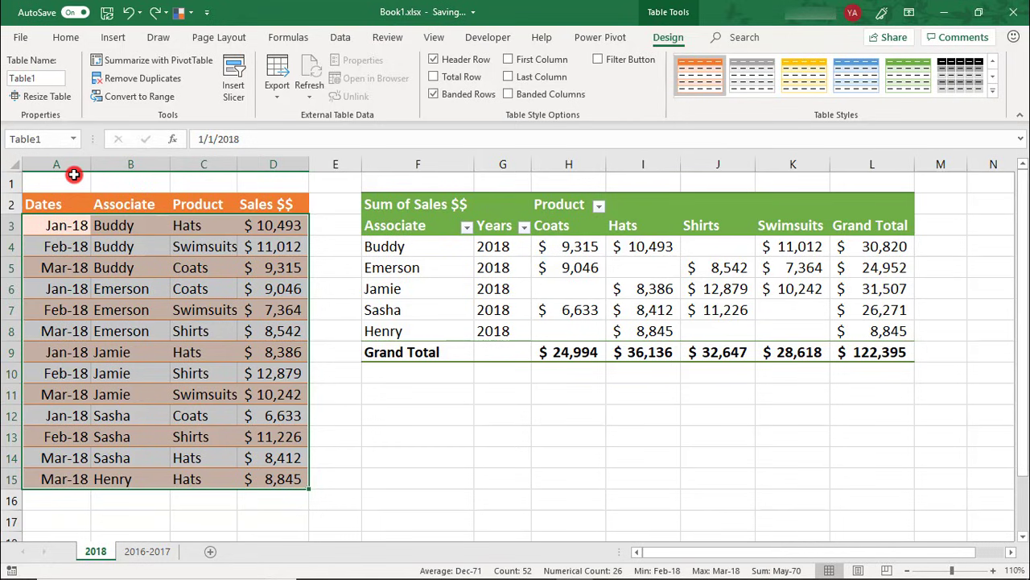
# Step: Add a 3-19 John Shirts $10,234 row to Table1 and refresh the pivot to $132,629
pyautogui.click(267, 479)
pyautogui.press('Tab')
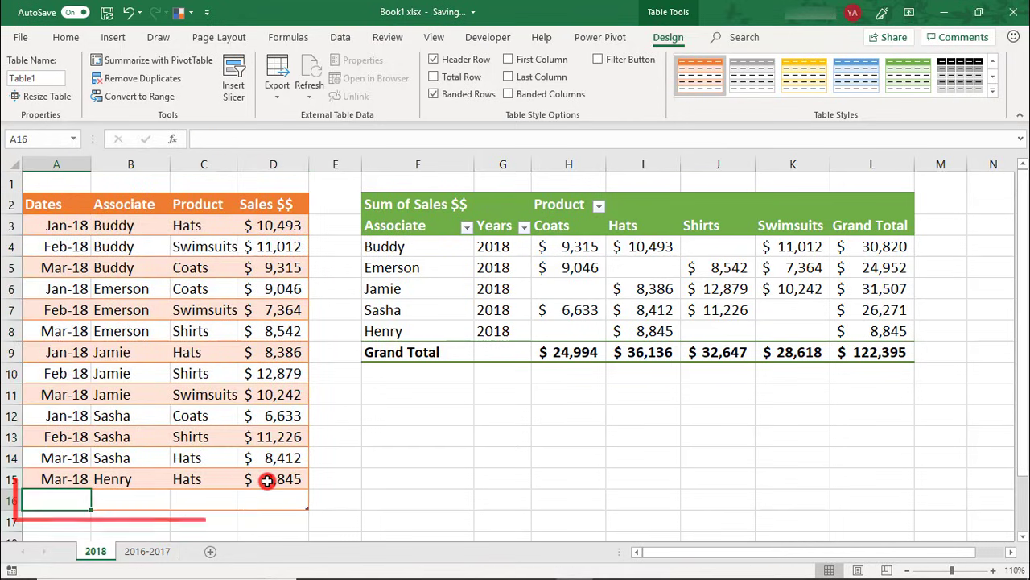
pyautogui.write('3-1')
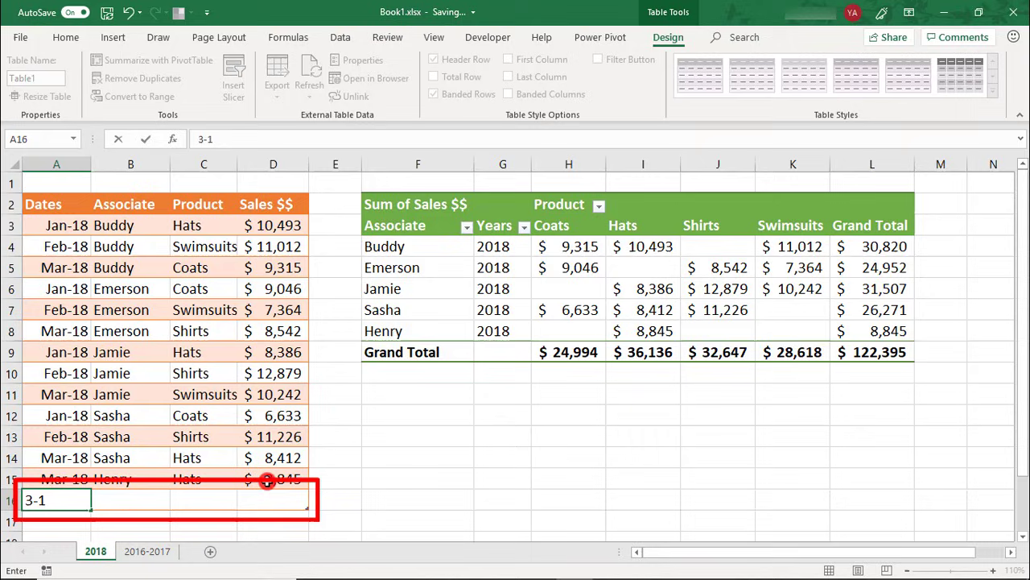
pyautogui.write('9')
pyautogui.press('Tab')
pyautogui.write('John')
pyautogui.press('Tab')
pyautogui.write('Sh')
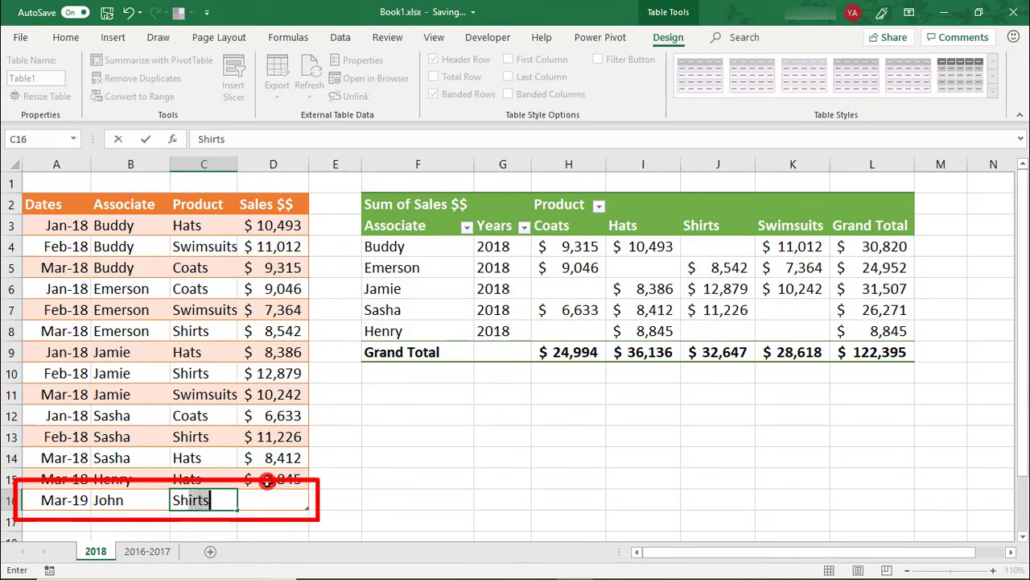
pyautogui.write('irts')
pyautogui.press('Tab')
pyautogui.write('10234')
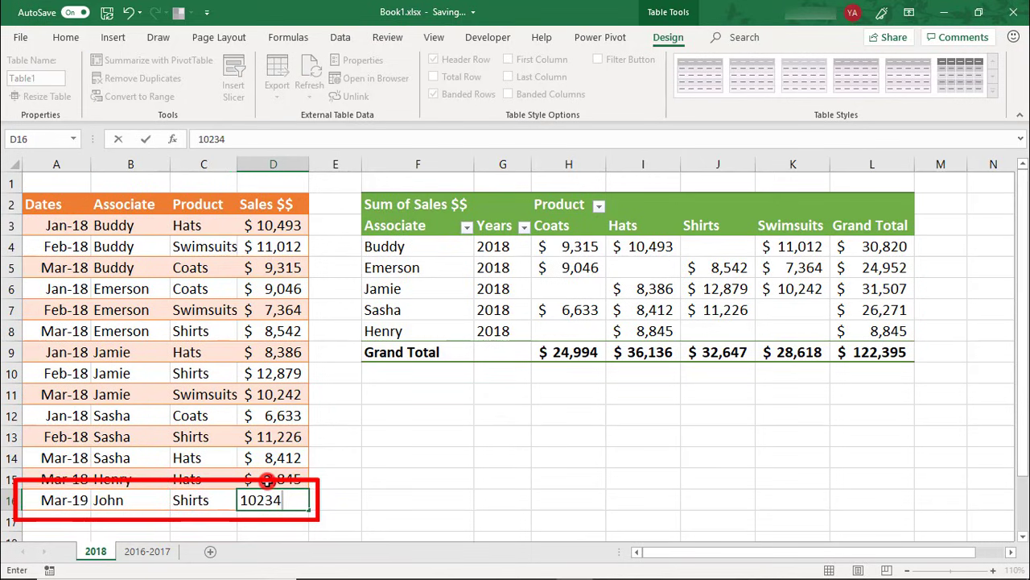
pyautogui.press('Return')
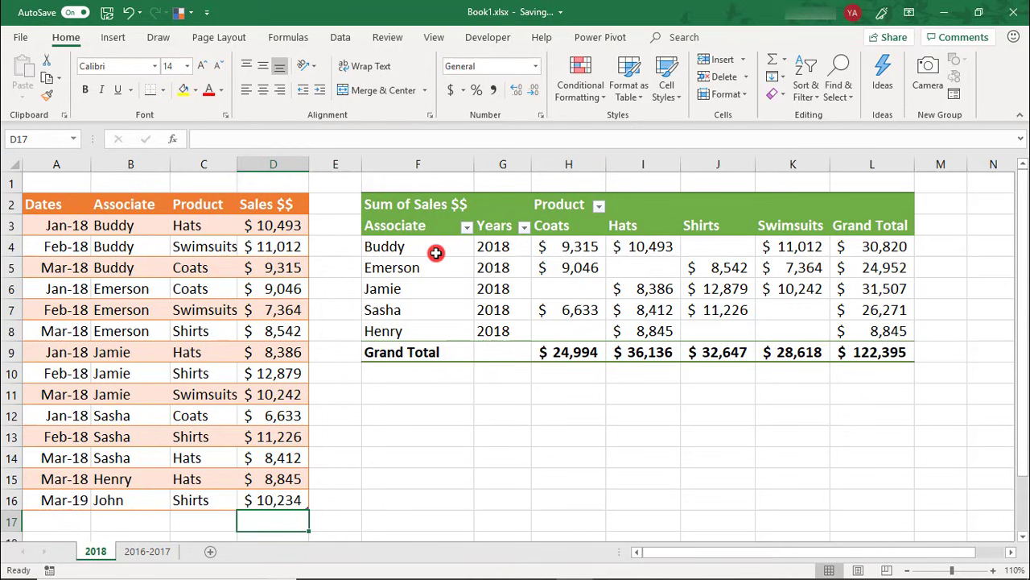
pyautogui.rightClick(435, 253)
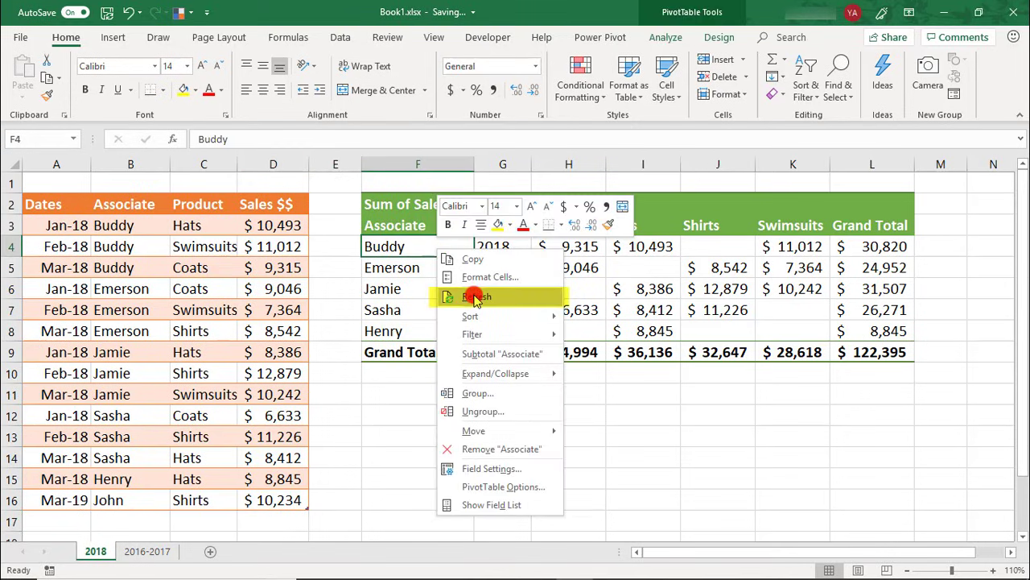
pyautogui.click(475, 297)
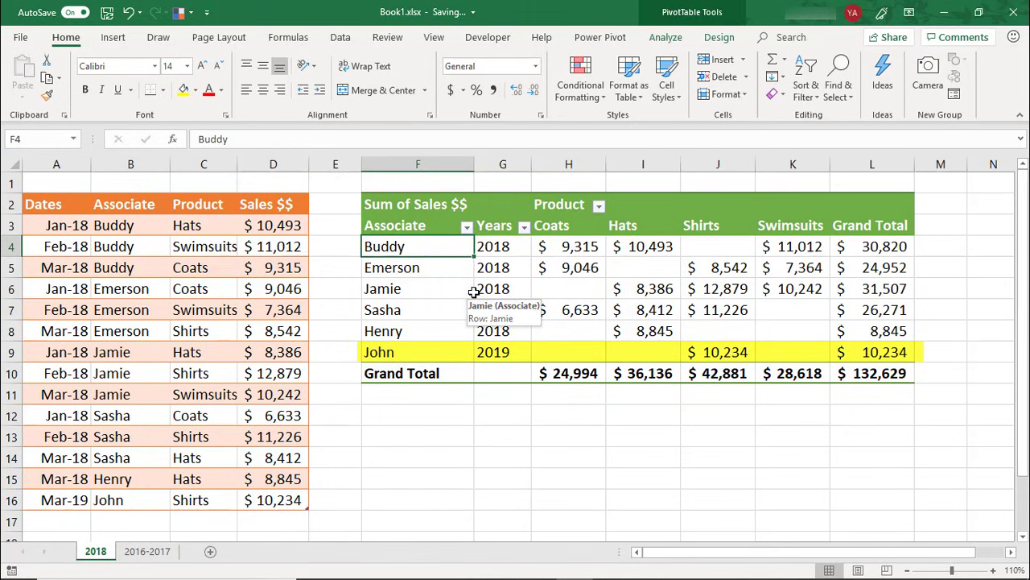